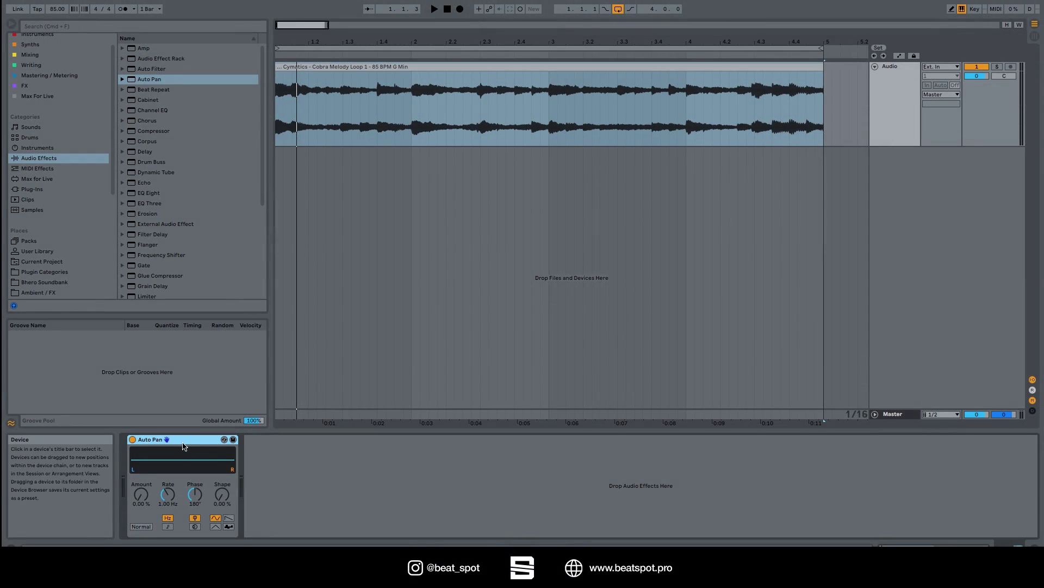
# Step: Raise the Auto Pan Amount knob, then return it to 0%
pyautogui.click(253, 476)
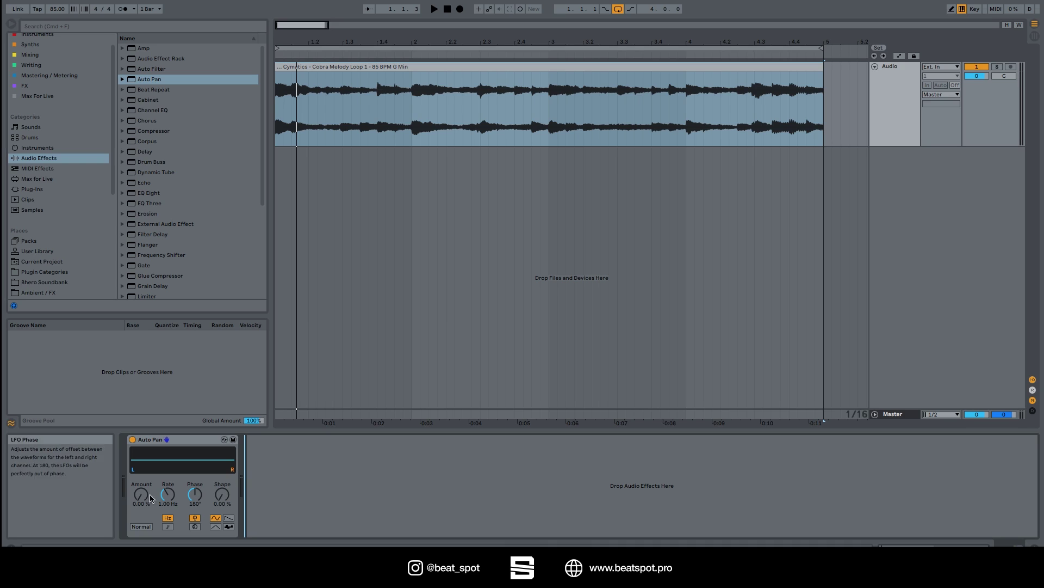
pyautogui.click(190, 440)
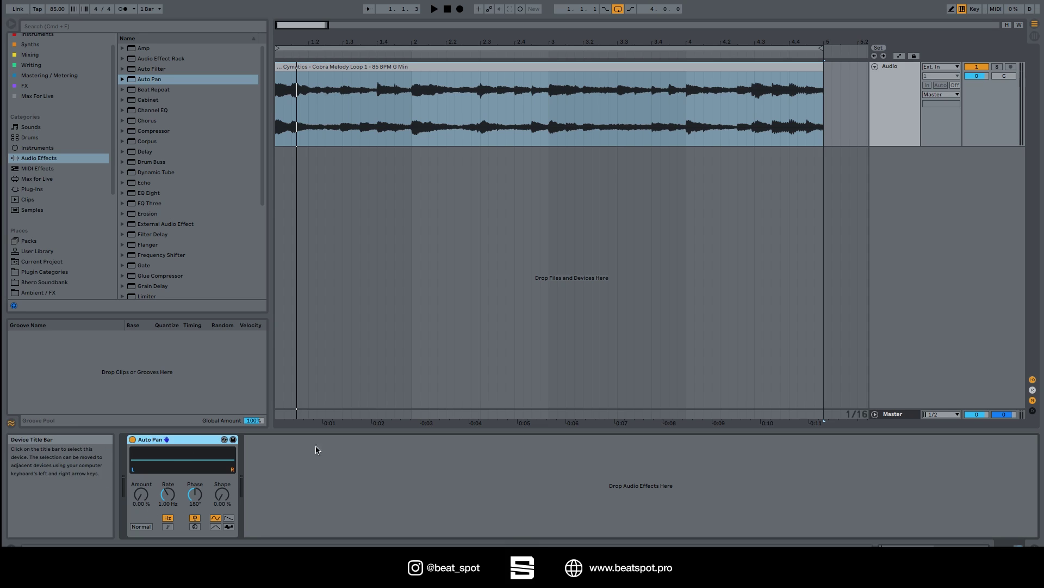
pyautogui.click(288, 482)
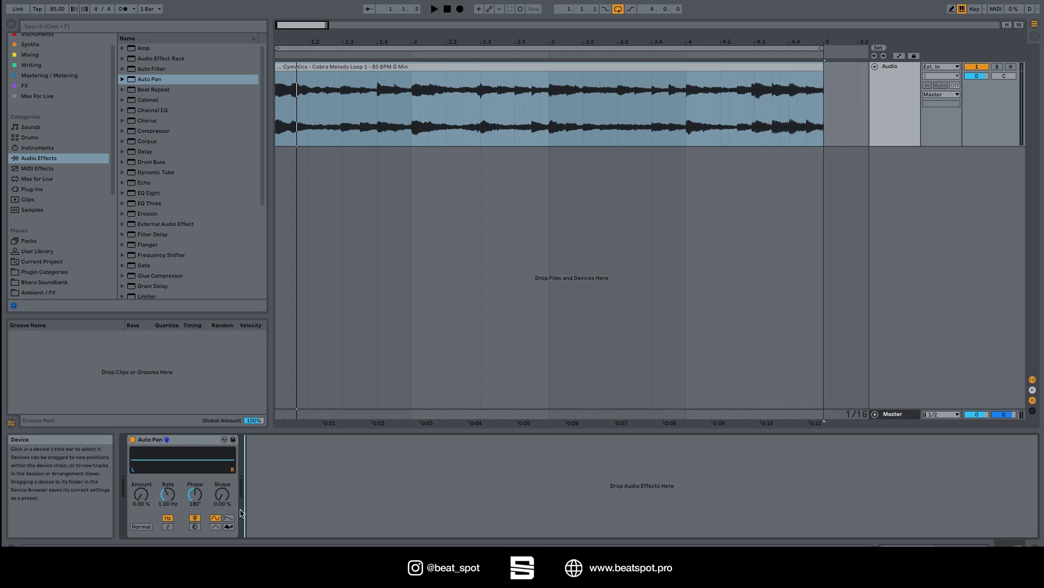
pyautogui.moveTo(141, 494); pyautogui.dragTo(141, 390)
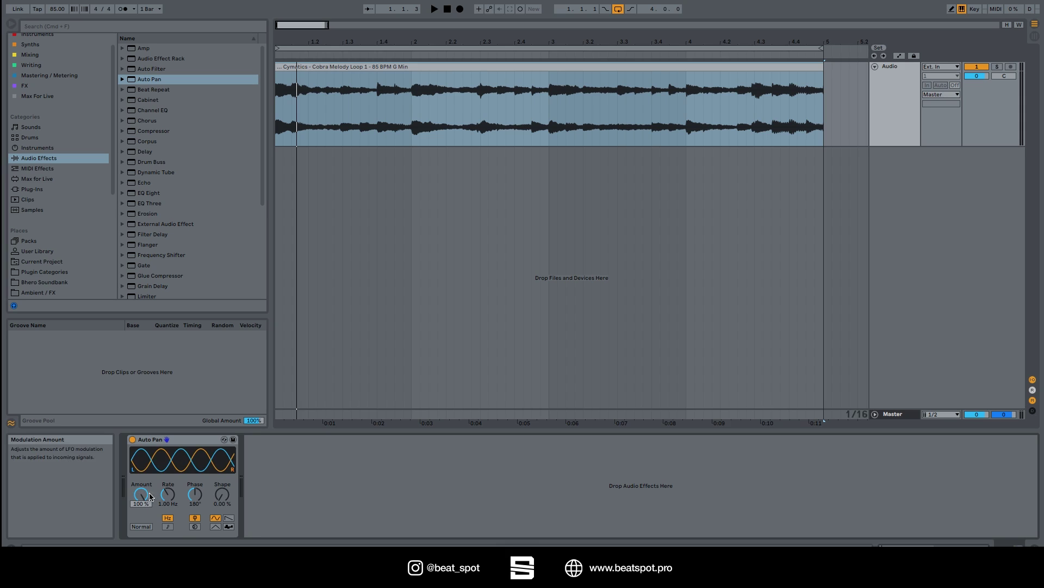
pyautogui.moveTo(141, 494); pyautogui.dragTo(141, 582)
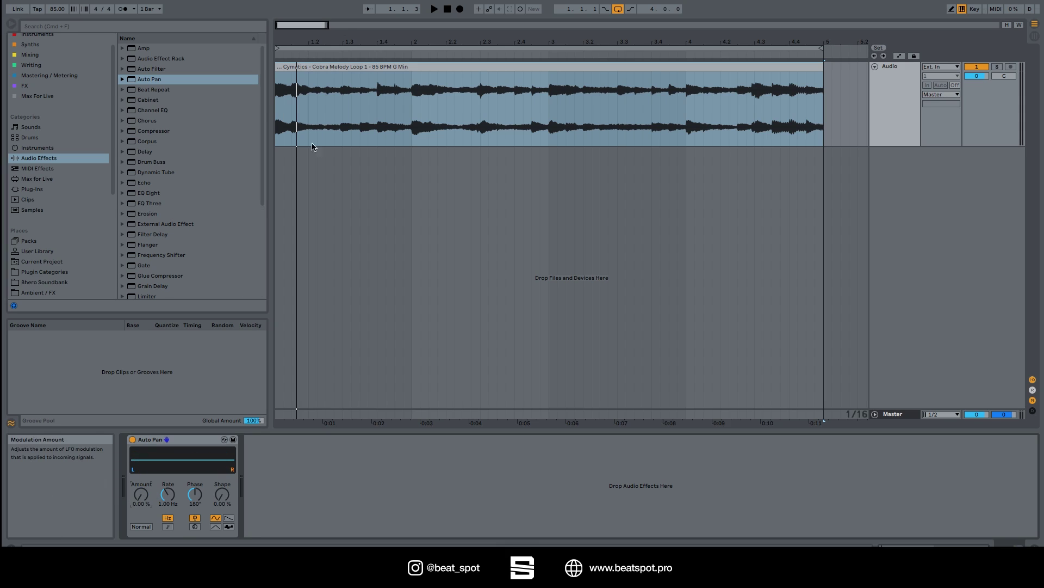
# Step: Play the loop and set Auto Pan Amount to 100%, briefly dipping it to about half
pyautogui.click(324, 66)
pyautogui.press('space')
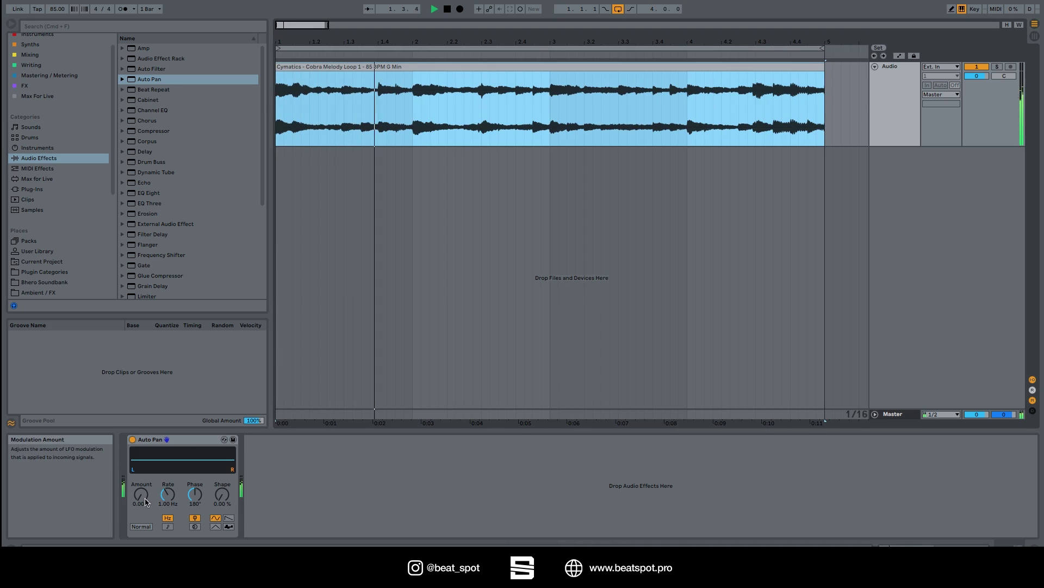
pyautogui.moveTo(141, 495); pyautogui.dragTo(141, 408)
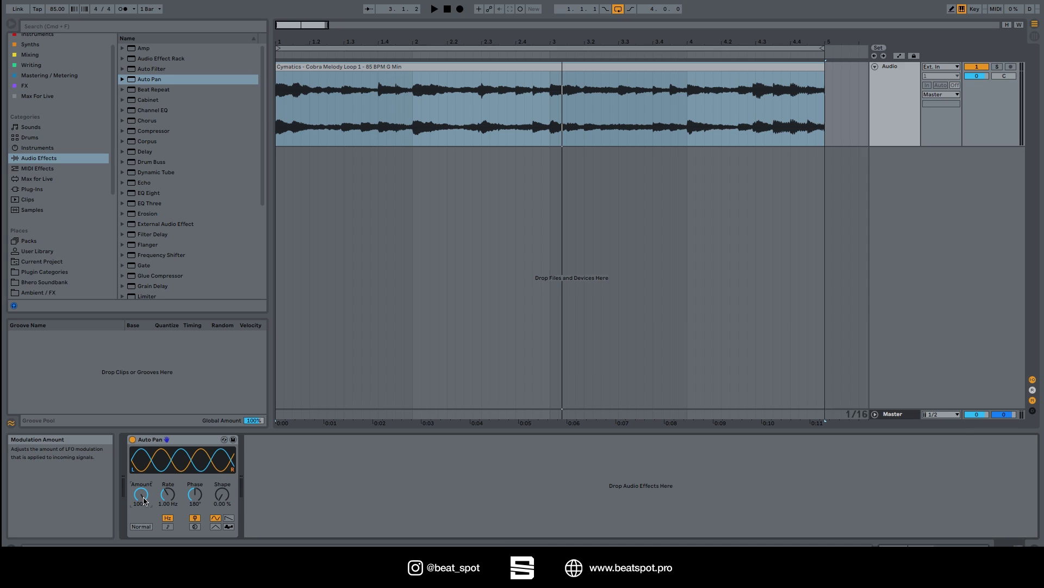
pyautogui.moveTo(143, 501); pyautogui.dragTo(143, 544)
pyautogui.moveTo(143, 500); pyautogui.dragTo(167, 503)
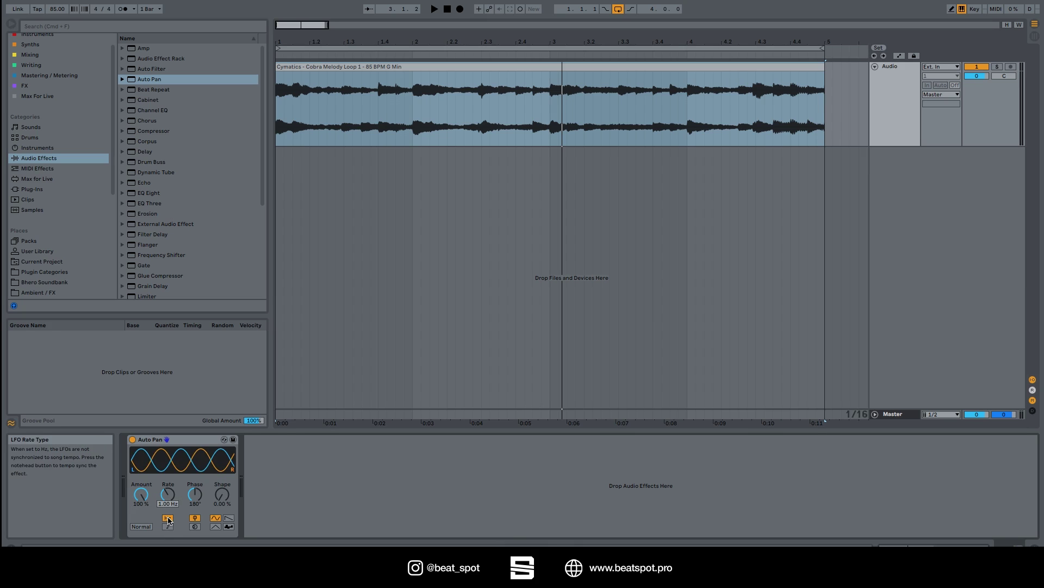
# Step: Raise the Hz rate while the loop plays, then sync the rate to tempo at 1/3
pyautogui.click(167, 526)
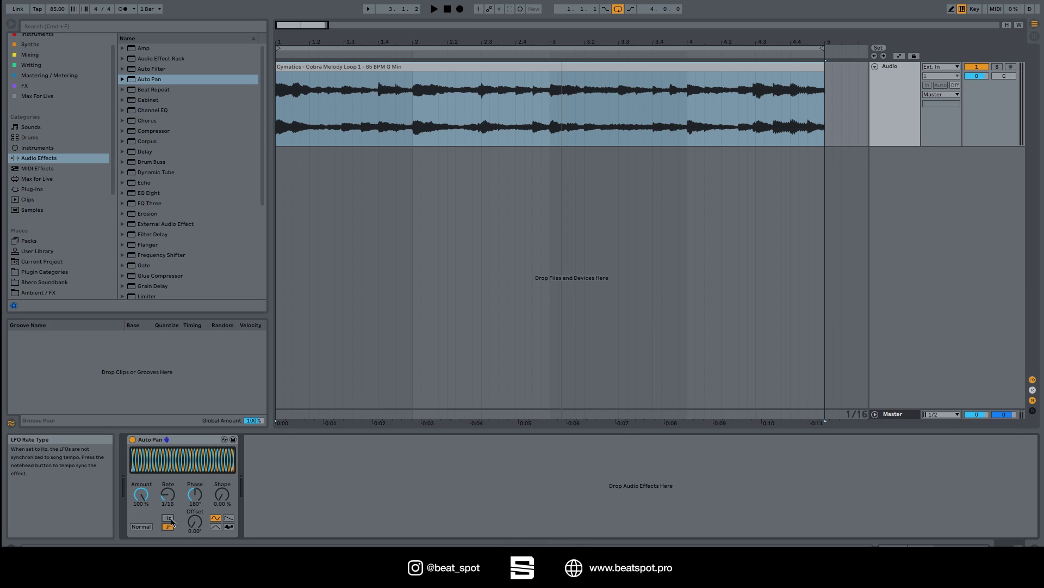
pyautogui.click(167, 518)
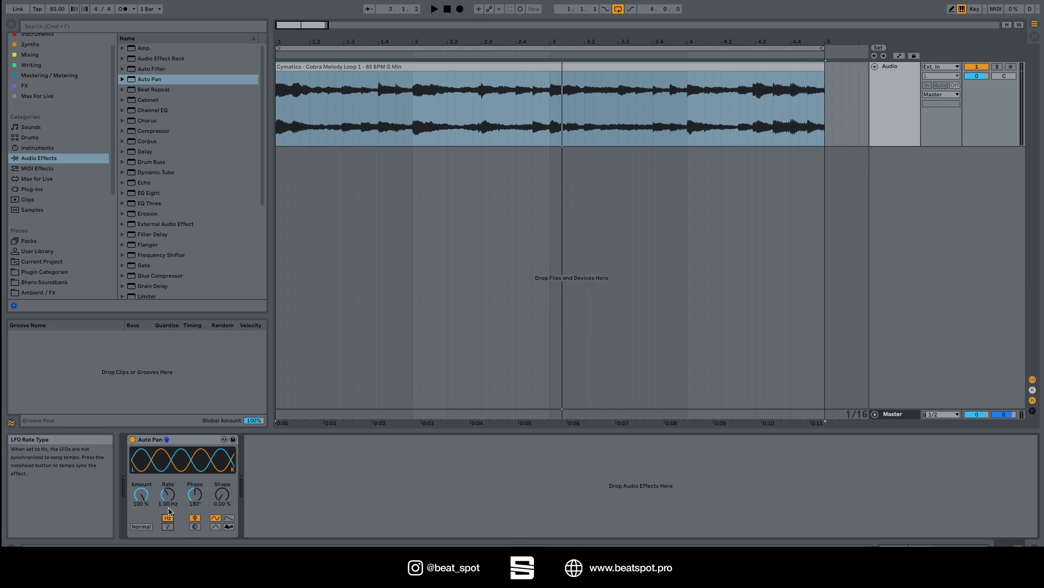
pyautogui.press('space')
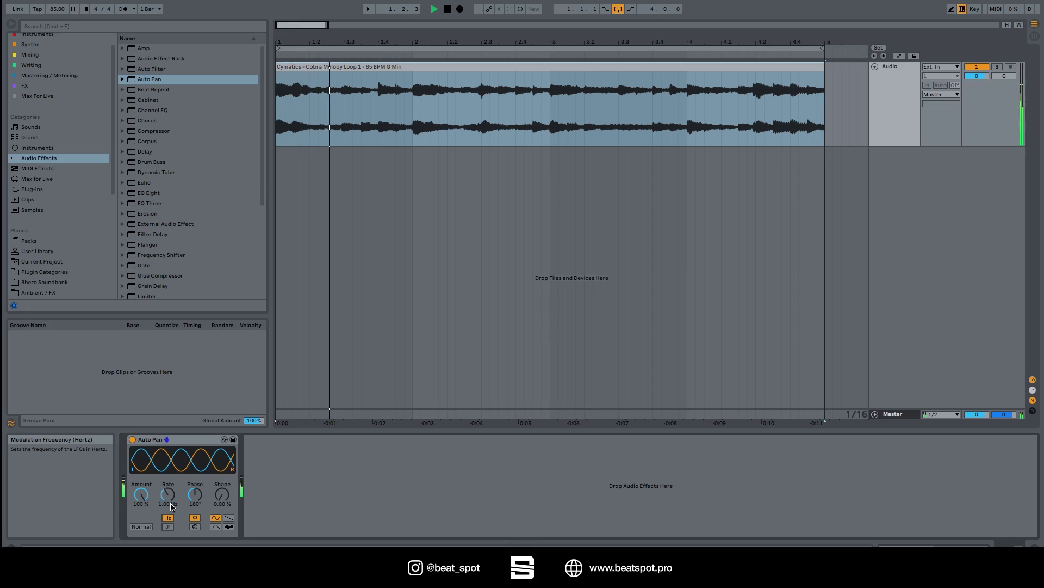
pyautogui.moveTo(171, 507)
pyautogui.mouseDown()
pyautogui.moveTo(171, 456)
pyautogui.moveTo(168, 510)
pyautogui.moveTo(167, 499)
pyautogui.mouseUp()
pyautogui.press('space')
pyautogui.press('space')
pyautogui.click(167, 526)
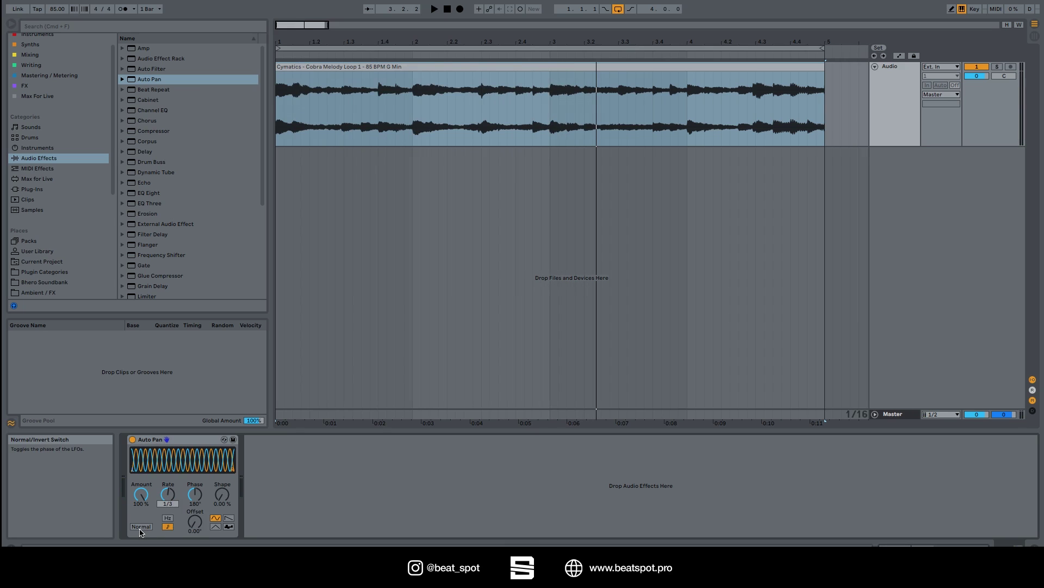
# Step: Switch the rate back to Hertz and keep polarity at Normal after trying Invert
pyautogui.click(167, 517)
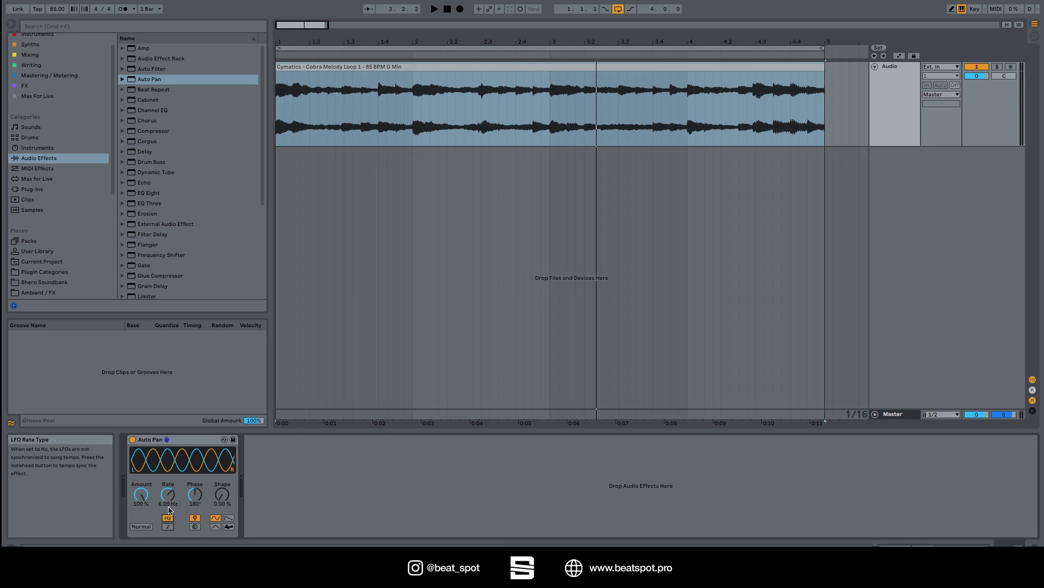
pyautogui.click(141, 527)
pyautogui.click(144, 527)
pyautogui.click(143, 528)
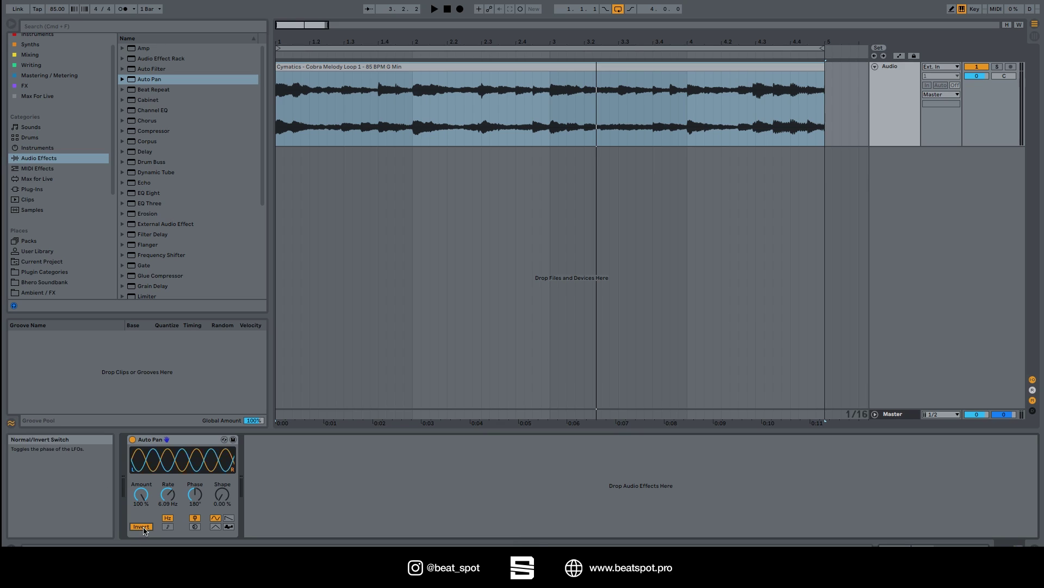
pyautogui.click(143, 527)
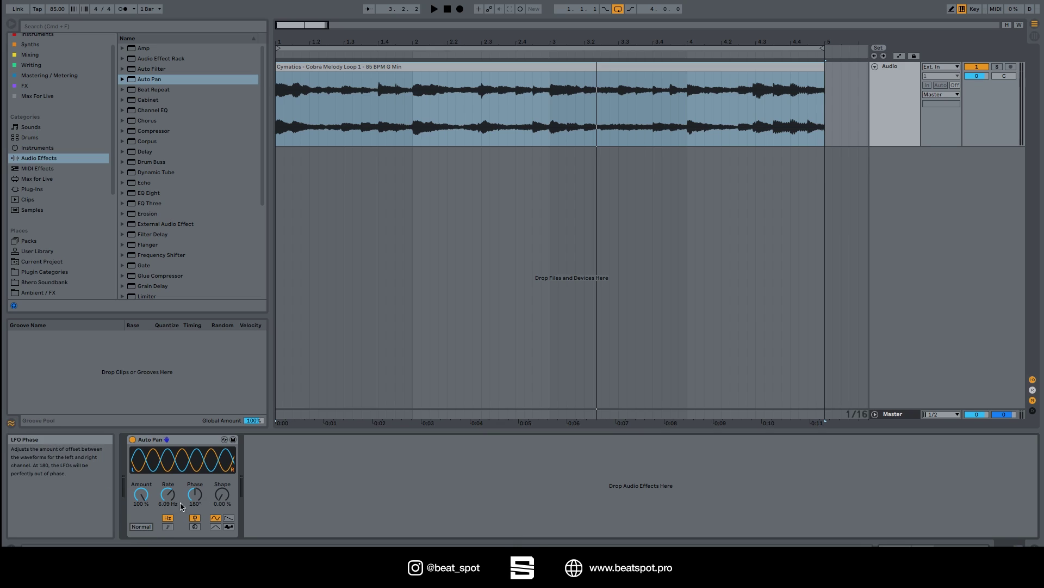
# Step: Sweep the Phase knob between 0° and 360° while playing, ending at 180°
pyautogui.moveTo(196, 506); pyautogui.dragTo(196, 457)
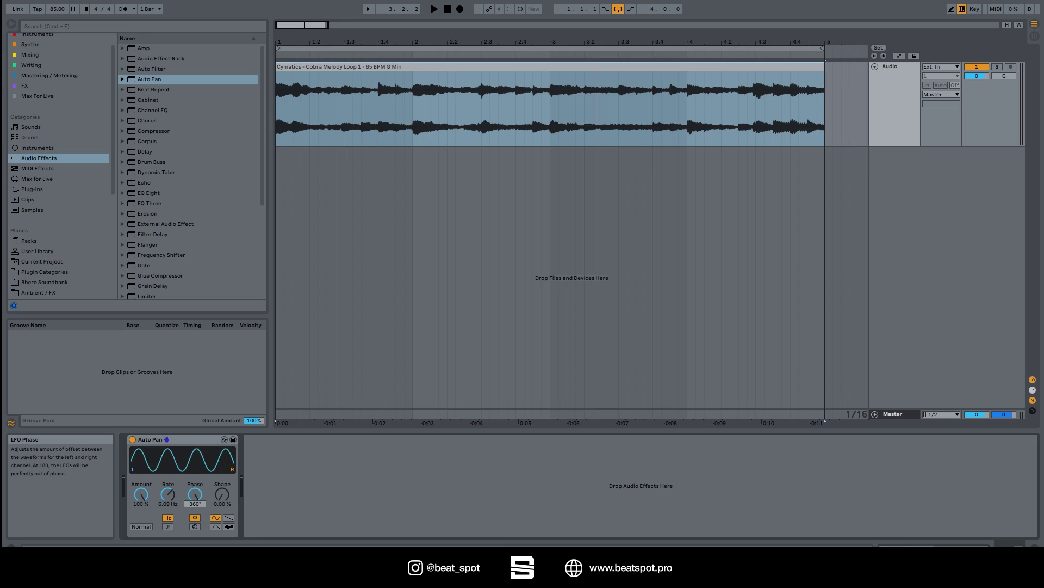
pyautogui.moveTo(196, 496); pyautogui.dragTo(196, 566)
pyautogui.moveTo(196, 505); pyautogui.dragTo(196, 457)
pyautogui.moveTo(197, 497); pyautogui.dragTo(197, 546)
pyautogui.moveTo(194, 494); pyautogui.dragTo(195, 445)
pyautogui.press('space')
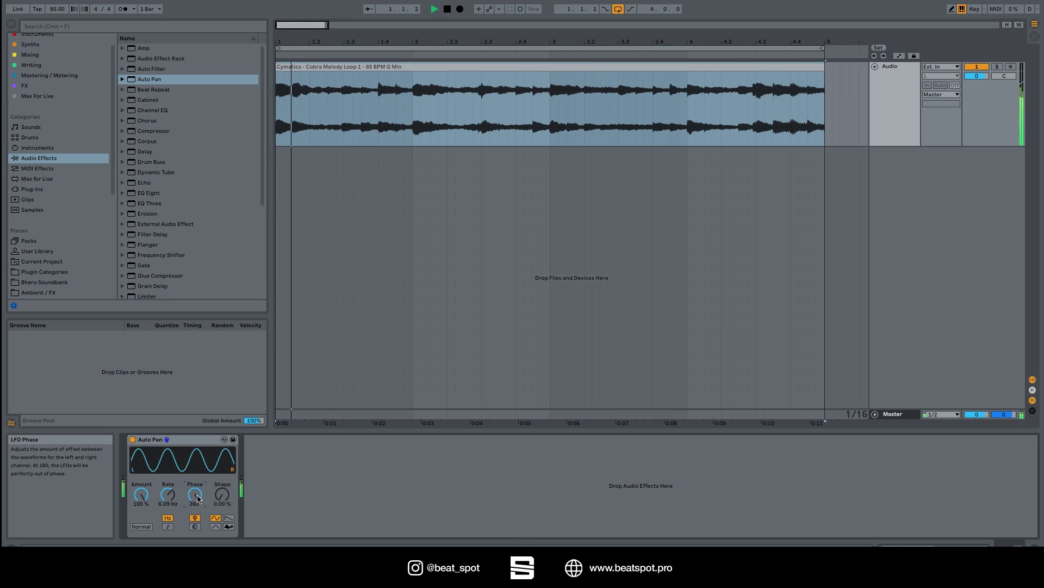
pyautogui.moveTo(197, 499); pyautogui.dragTo(198, 546)
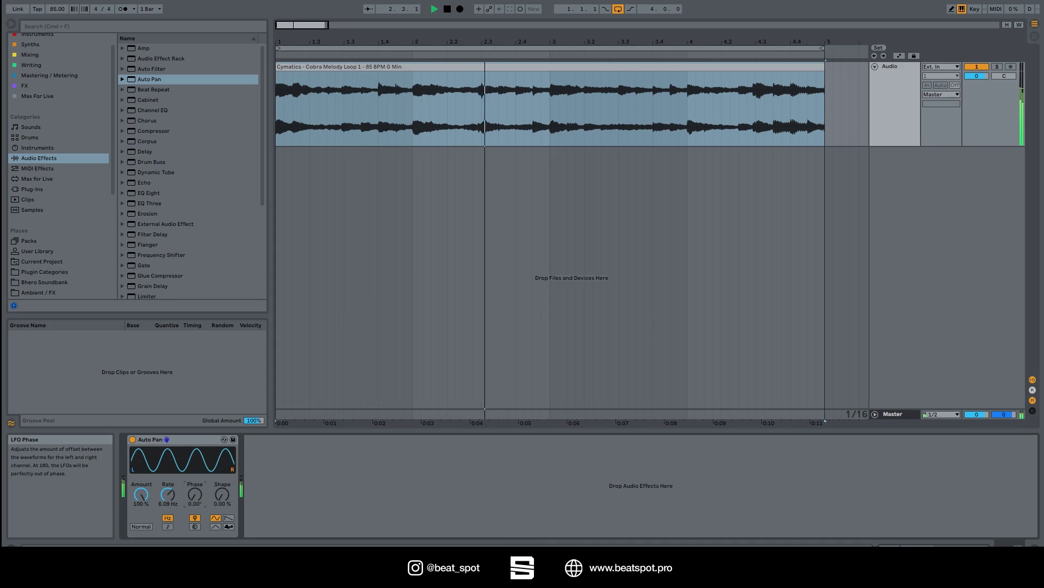
pyautogui.press('space')
pyautogui.press('space')
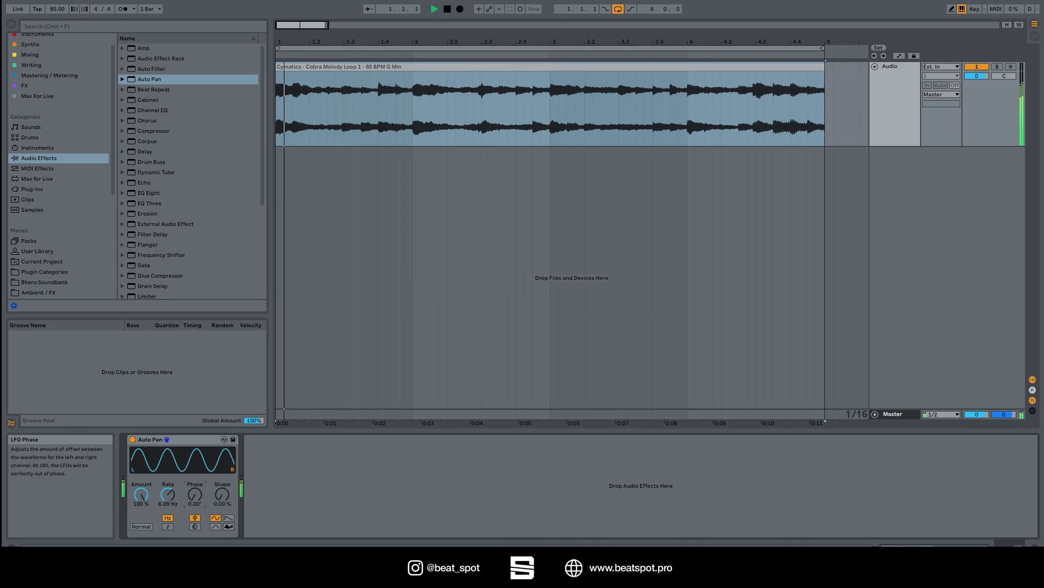
pyautogui.moveTo(191, 508); pyautogui.dragTo(192, 478)
pyautogui.press('space')
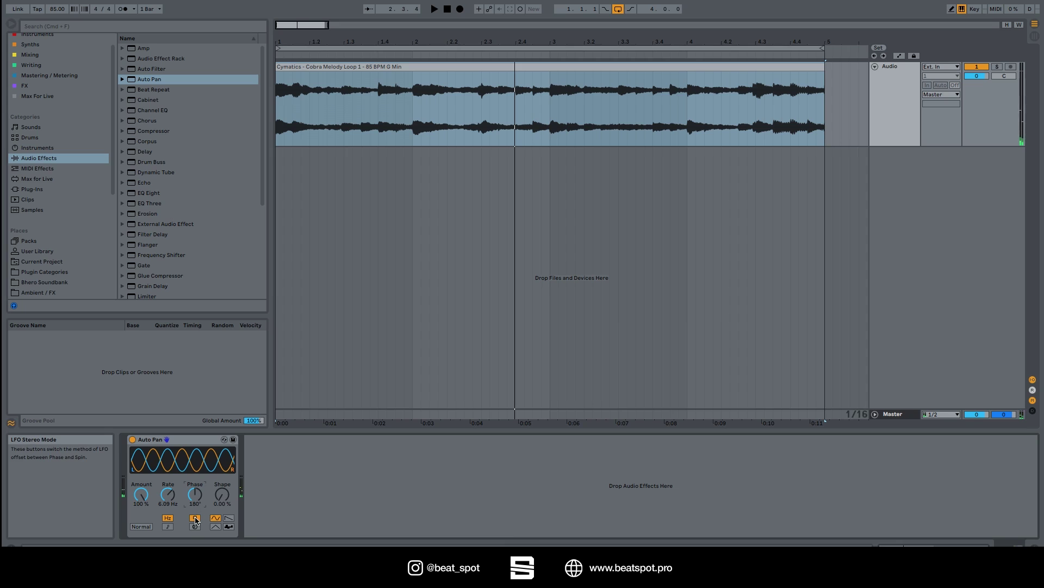
# Step: Switch the stereo offset to Spin and adjust the Spin amount during playback, ending at 0%
pyautogui.click(196, 527)
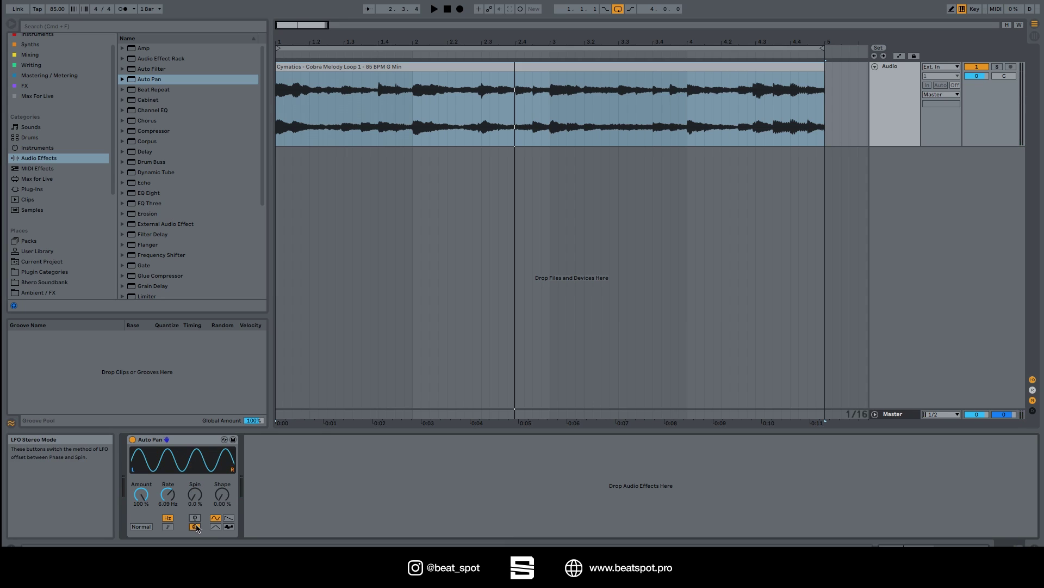
pyautogui.moveTo(195, 495)
pyautogui.mouseDown()
pyautogui.moveTo(195, 478)
pyautogui.moveTo(198, 500)
pyautogui.moveTo(167, 504)
pyautogui.moveTo(168, 484)
pyautogui.moveTo(195, 492)
pyautogui.moveTo(195, 476)
pyautogui.mouseUp()
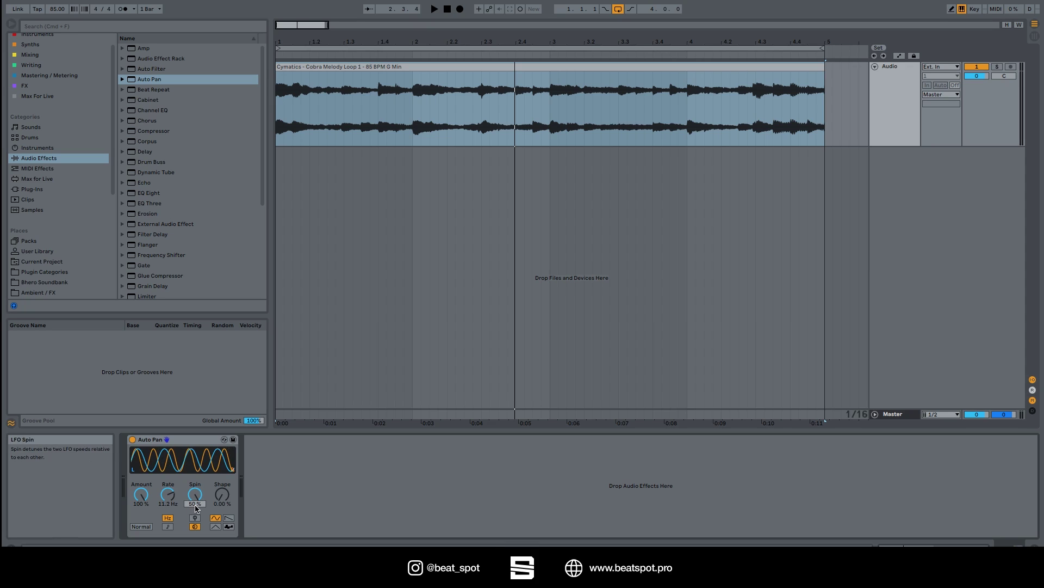
pyautogui.press('space')
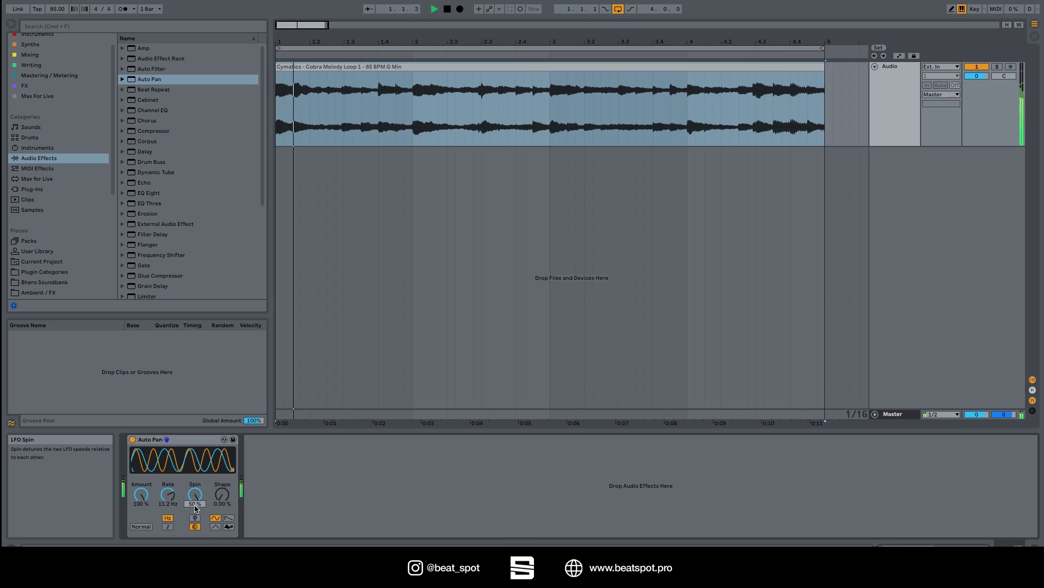
pyautogui.moveTo(197, 508)
pyautogui.mouseDown()
pyautogui.moveTo(196, 535)
pyautogui.moveTo(175, 514)
pyautogui.moveTo(175, 523)
pyautogui.moveTo(198, 474)
pyautogui.moveTo(198, 507)
pyautogui.mouseUp()
pyautogui.press('space')
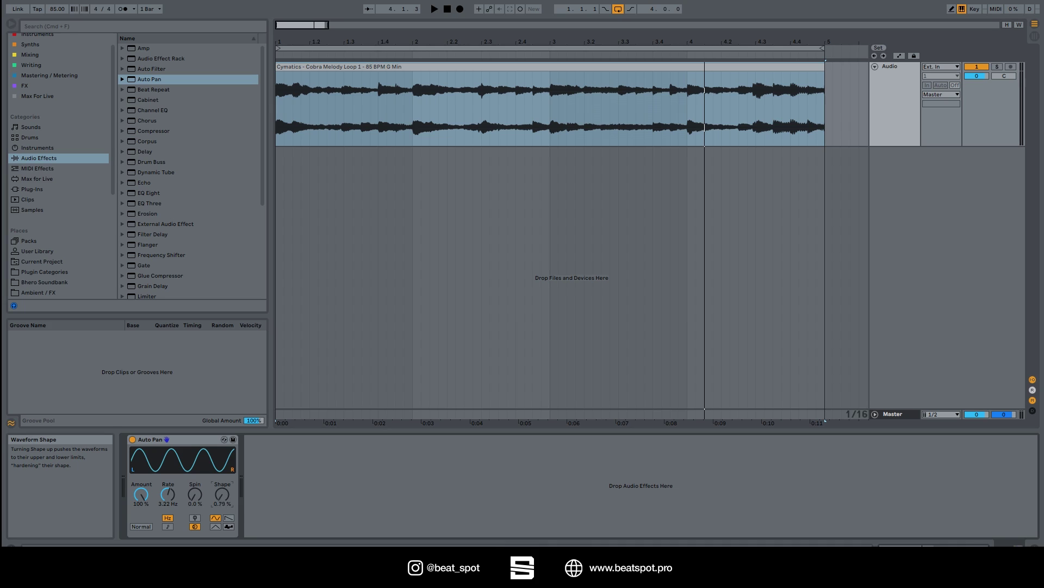
# Step: Try the sine, sawtooth and triangle LFO waveforms, adjusting Shape on each
pyautogui.moveTo(221, 494)
pyautogui.mouseDown()
pyautogui.moveTo(222, 468)
pyautogui.moveTo(222, 500)
pyautogui.mouseUp()
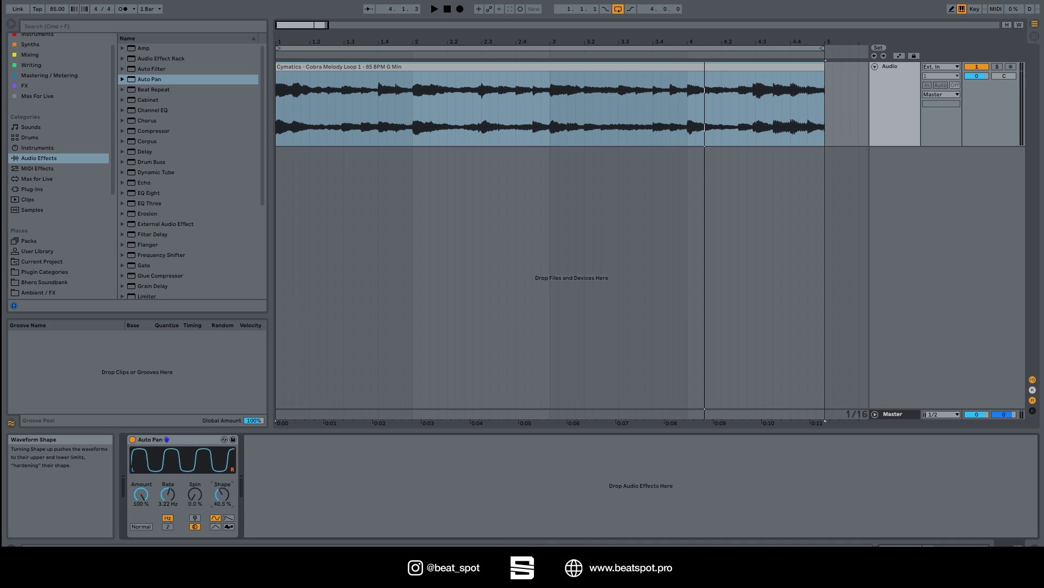
pyautogui.click(228, 518)
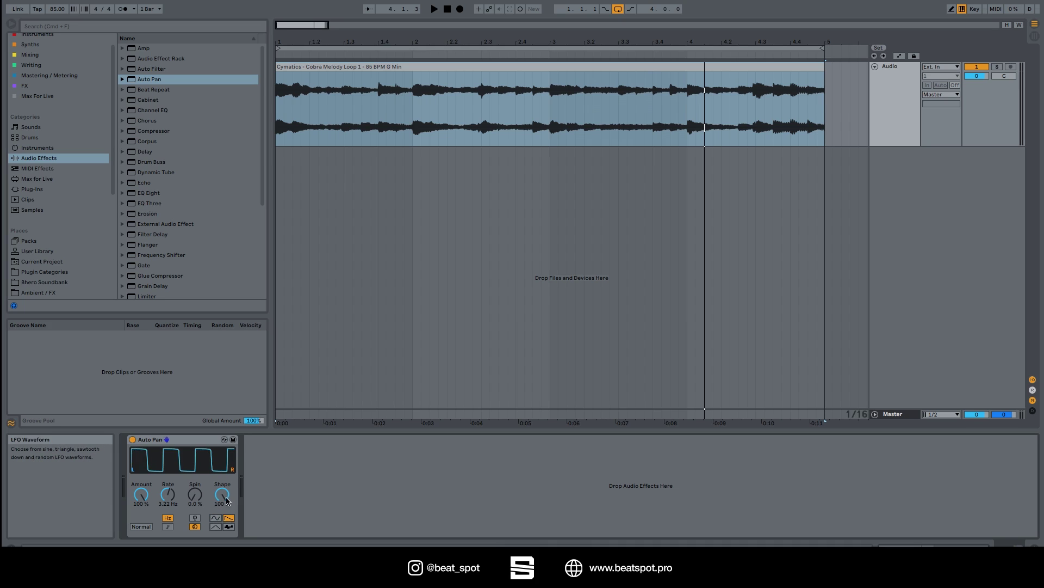
pyautogui.moveTo(223, 496); pyautogui.dragTo(222, 451)
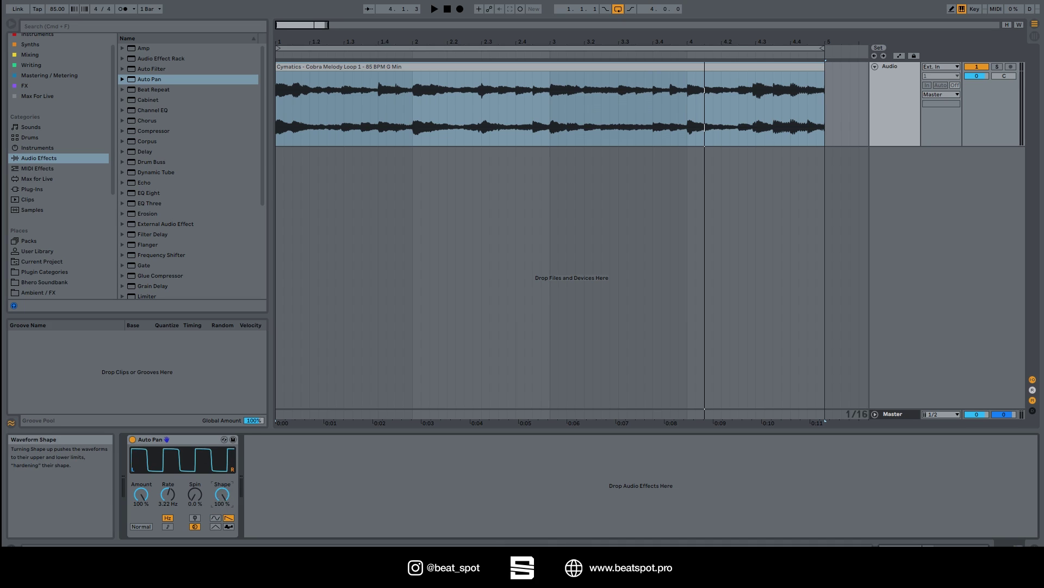
pyautogui.click(216, 526)
pyautogui.moveTo(222, 496); pyautogui.dragTo(221, 552)
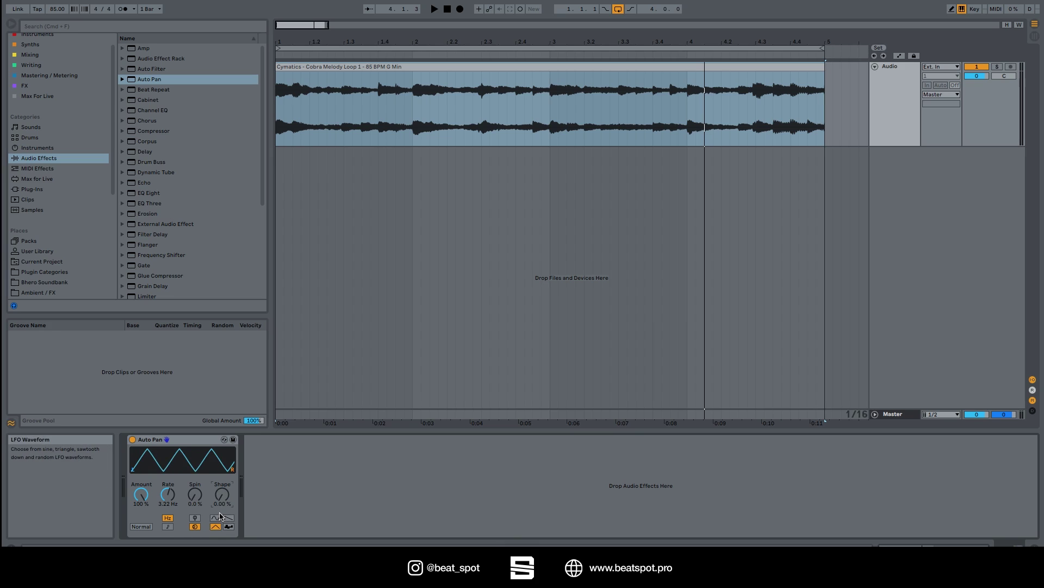
pyautogui.click(215, 519)
pyautogui.click(227, 519)
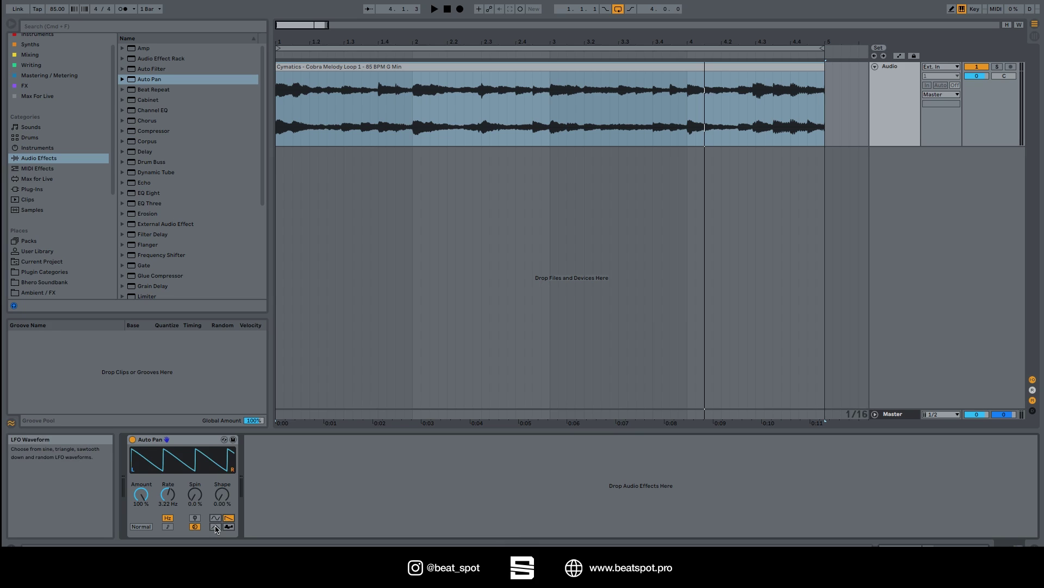
# Step: Select the Random stepped waveform and set its Shape to 24.6%
pyautogui.click(216, 526)
pyautogui.click(229, 527)
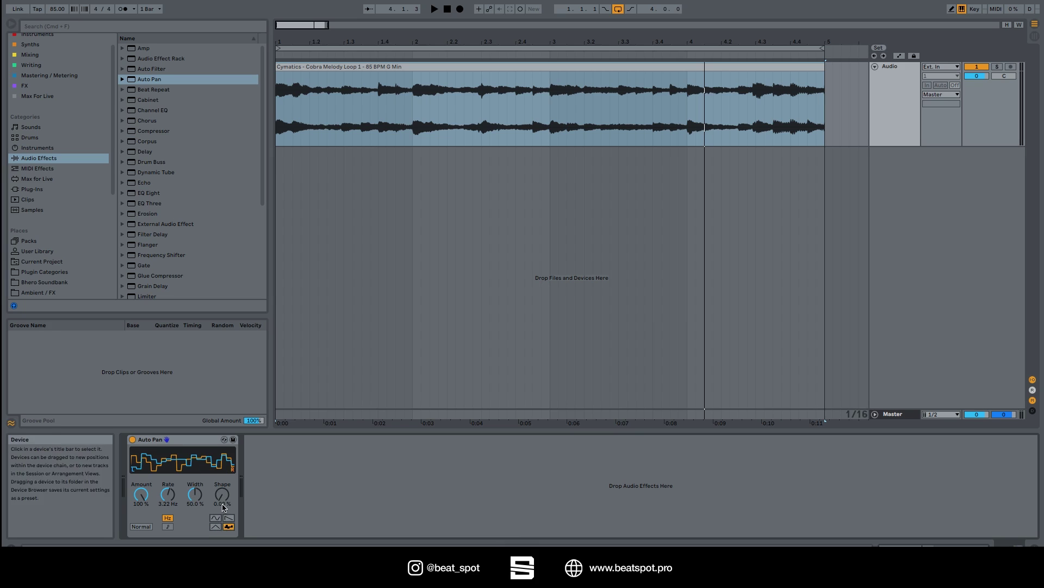
pyautogui.moveTo(222, 494); pyautogui.dragTo(222, 457)
pyautogui.moveTo(222, 494); pyautogui.dragTo(222, 532)
pyautogui.moveTo(222, 495); pyautogui.dragTo(224, 495)
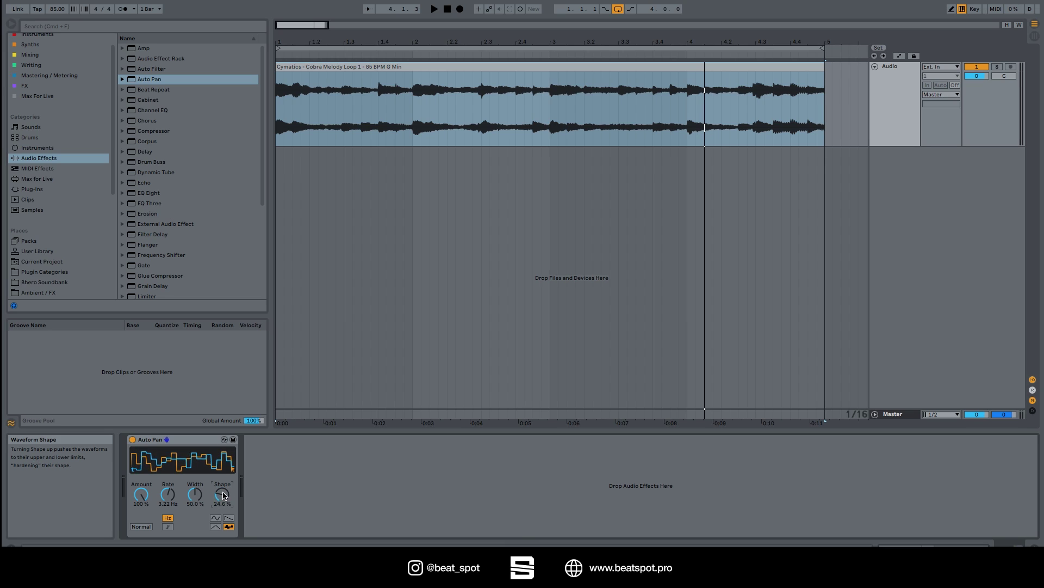